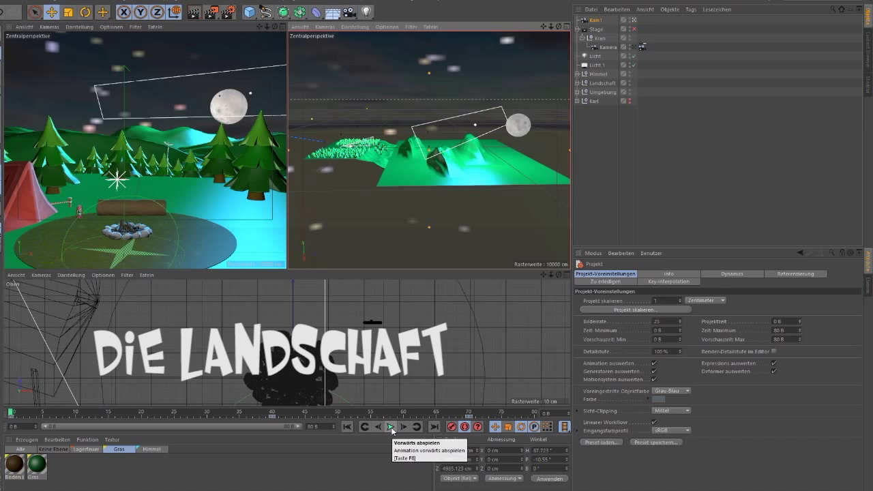
Step: Play the animation and pull the L_Arm-Hand_Con controller in toward the body centre
left_click(391, 427)
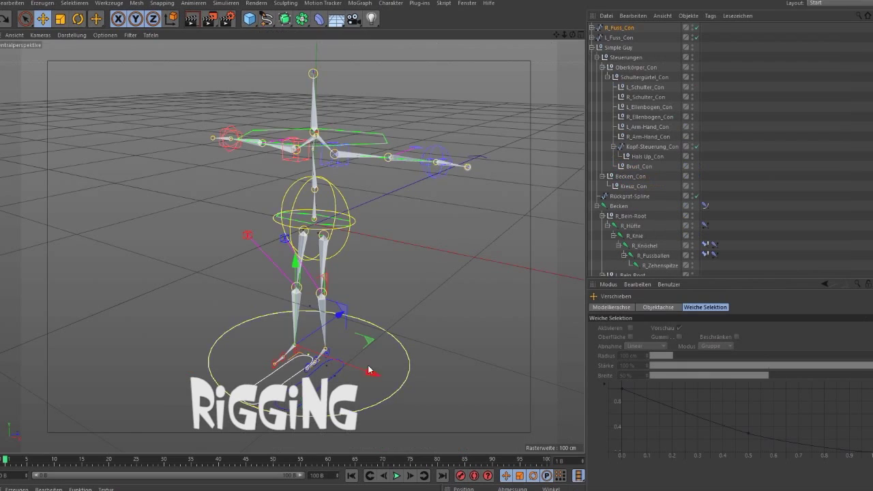
left_click(455, 158)
left_click_drag(456, 159, 337, 152)
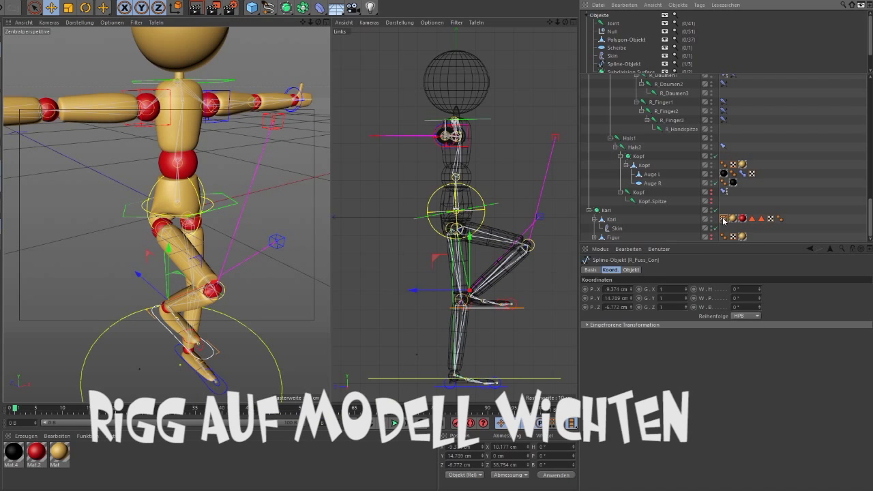
Step: Open the Weight Tool from the Weight tag and pick the Becken joint for painting
double_click(724, 219)
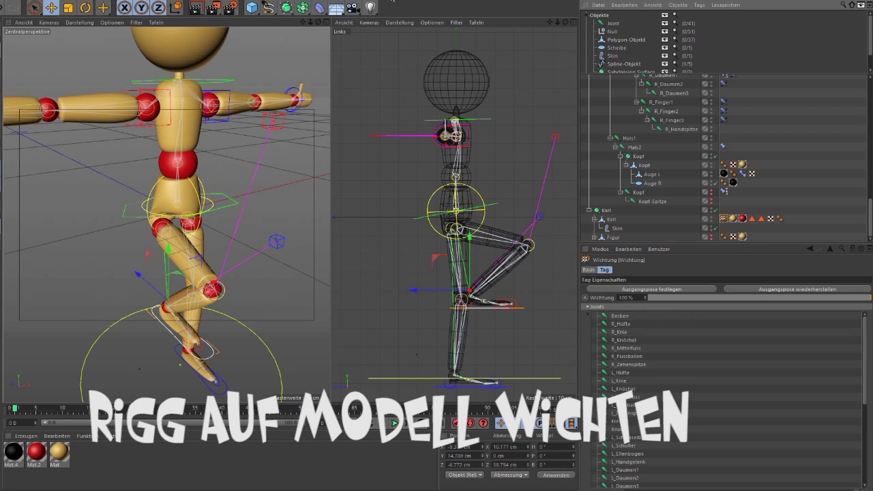
left_click(846, 305)
left_click(838, 314)
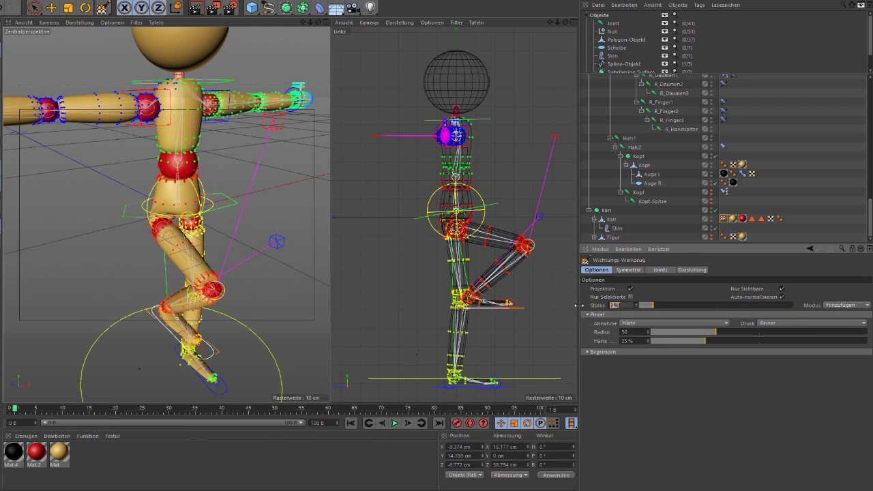
scroll(163, 205, "up", 5)
left_click(660, 269)
left_click(623, 306)
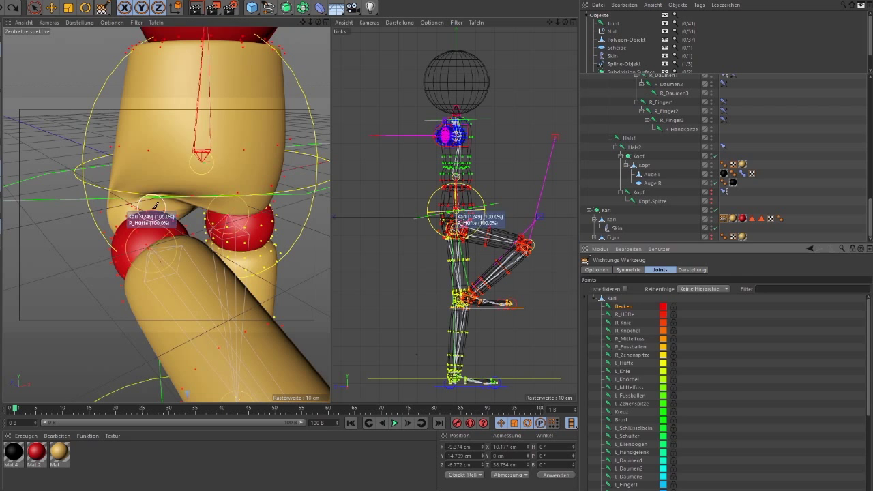
Step: Orbit in around the hip and knee, then move the leg to test the deformation
left_click_drag(204, 198, 110, 194, "alt")
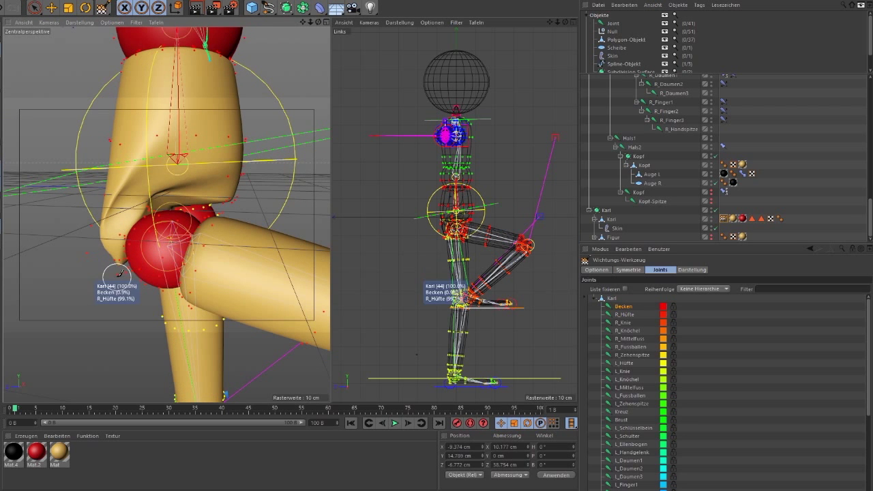
mouse_move(99, 229)
left_mouse_down("alt")
mouse_move(62, 218)
mouse_move(137, 245)
mouse_move(142, 185)
left_mouse_up("alt")
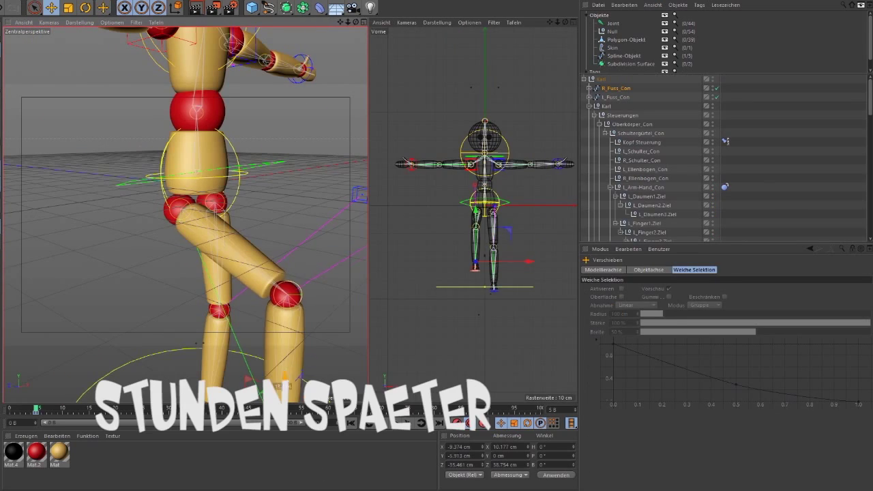
mouse_move(283, 382)
left_mouse_down()
mouse_move(293, 389)
mouse_move(267, 346)
left_mouse_up()
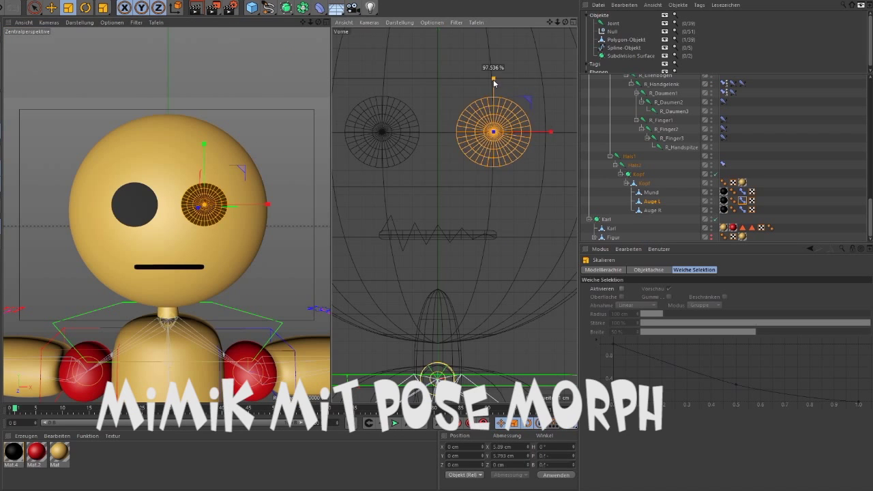
Step: Blend the left eye's Pose Morph back to round and set the mouth to zigzag
left_click_drag(493, 92, 493, 114)
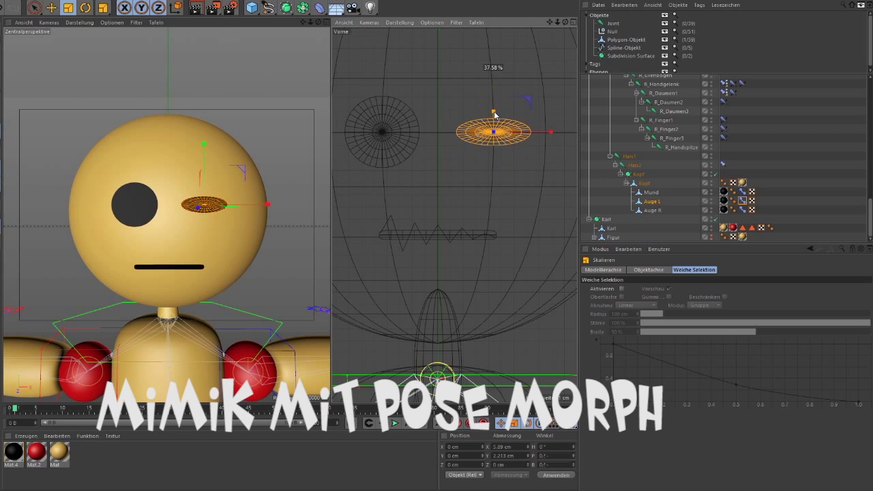
left_click(742, 201)
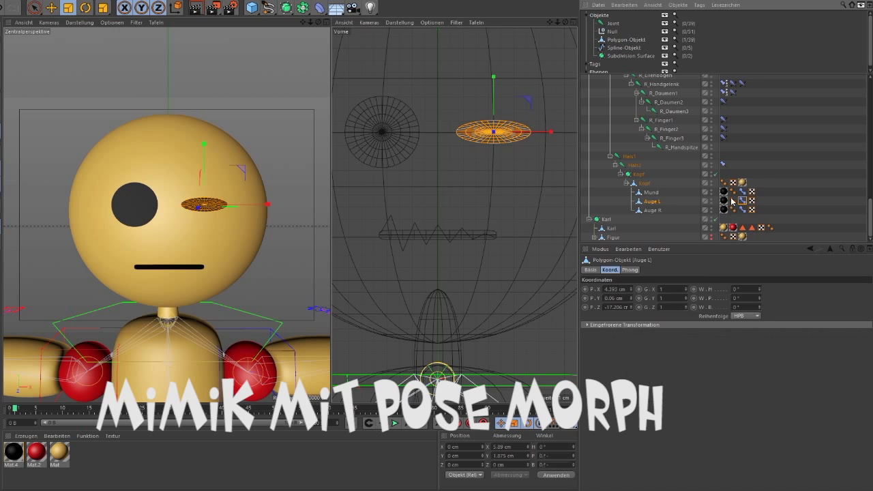
mouse_move(814, 376)
left_mouse_down()
mouse_move(677, 369)
mouse_move(872, 368)
left_mouse_up()
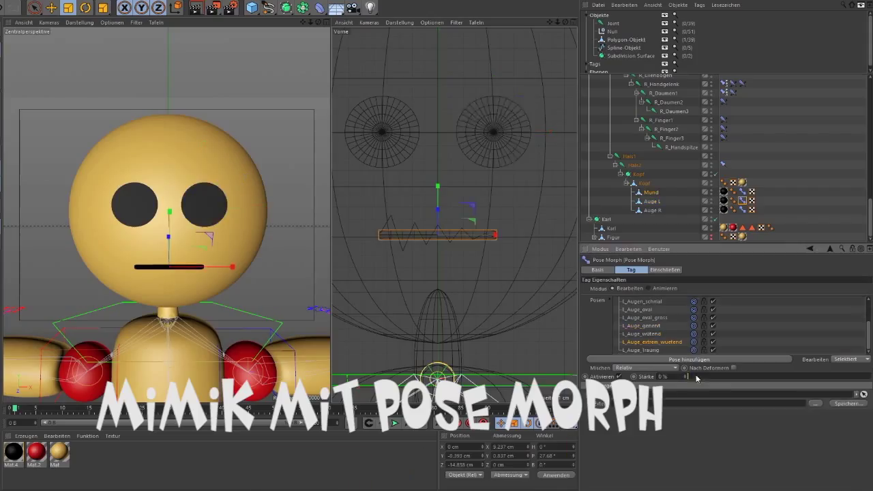
left_click_drag(692, 377, 711, 373)
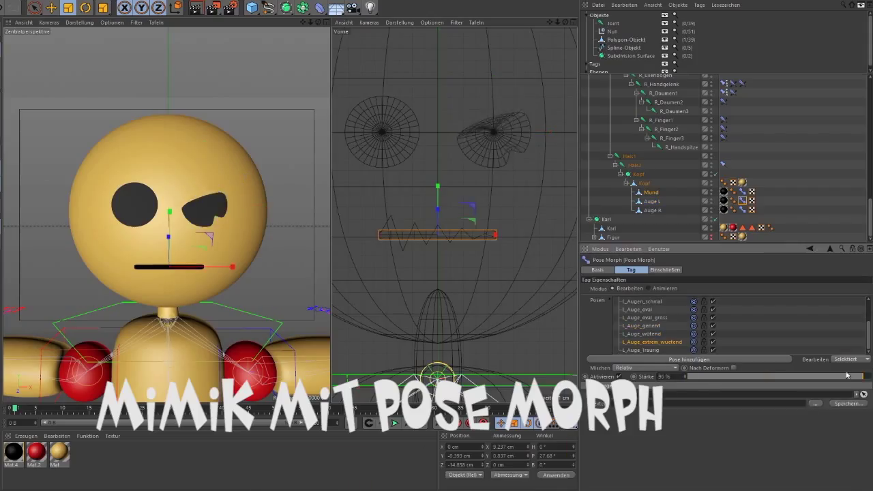
left_click_drag(835, 382, 685, 377)
left_click(742, 192)
left_click(641, 350)
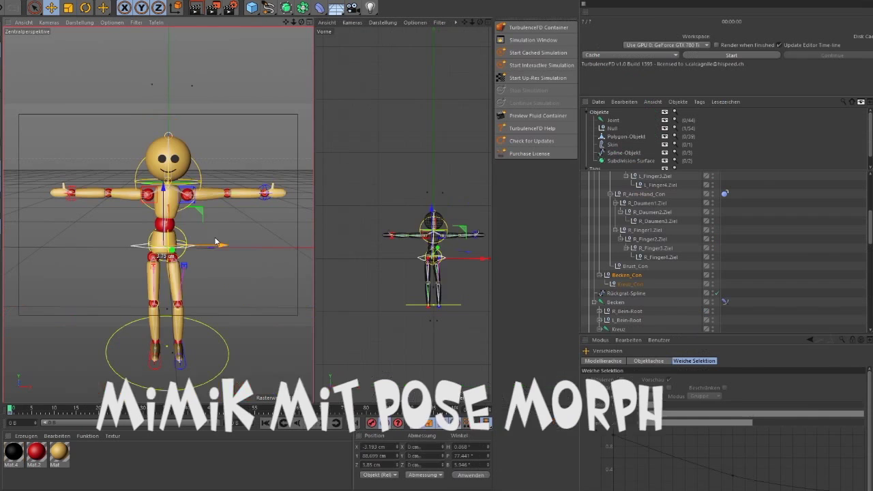
Step: Shift the Becken_Con pelvis controller left along X to straighten the legs
left_click_drag(224, 244, 220, 241)
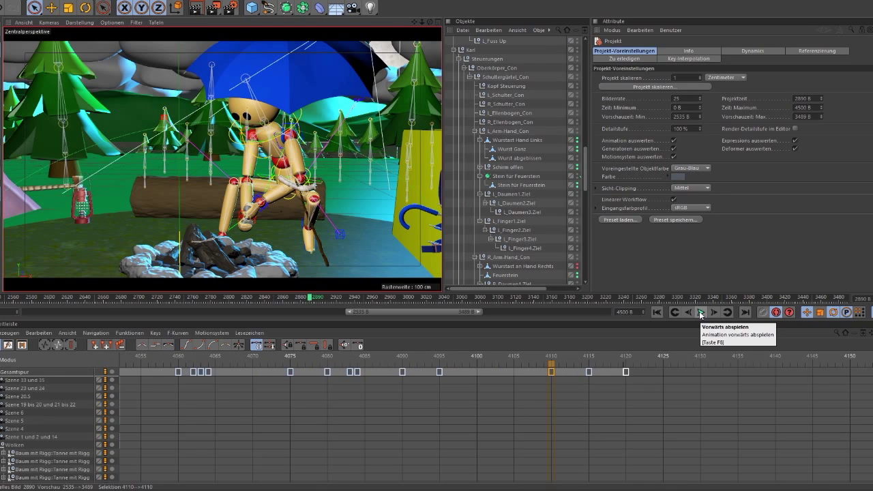
Step: Play the keyframed campfire animation in the timeline
left_click(700, 313)
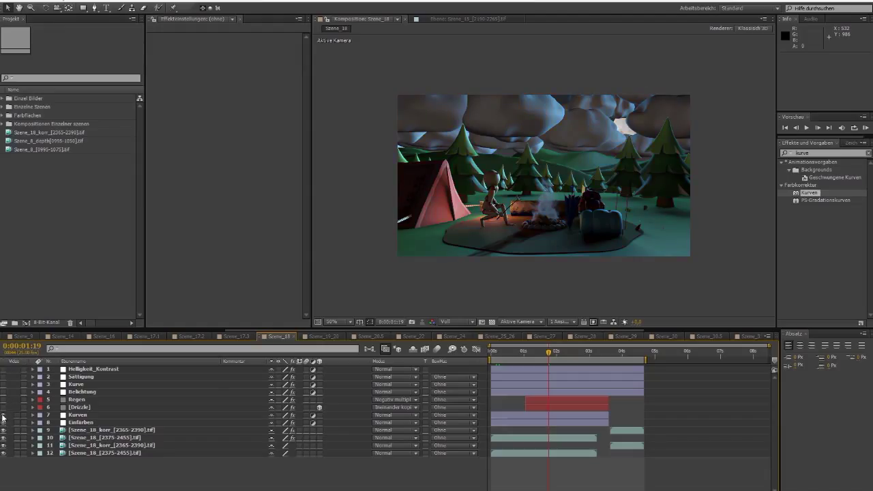
Step: Enable the Kurven and Belichtung adjustment layers in Szene_18 and Szene_19_20
left_click(3, 416)
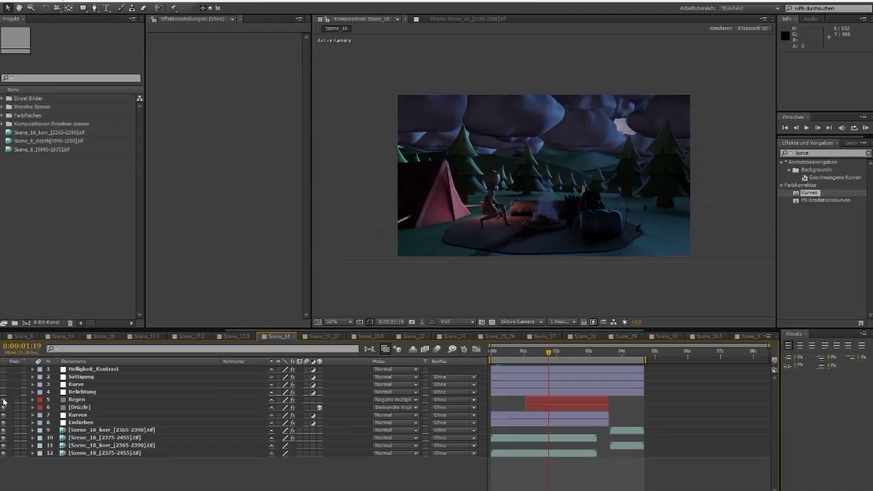
left_click(3, 392)
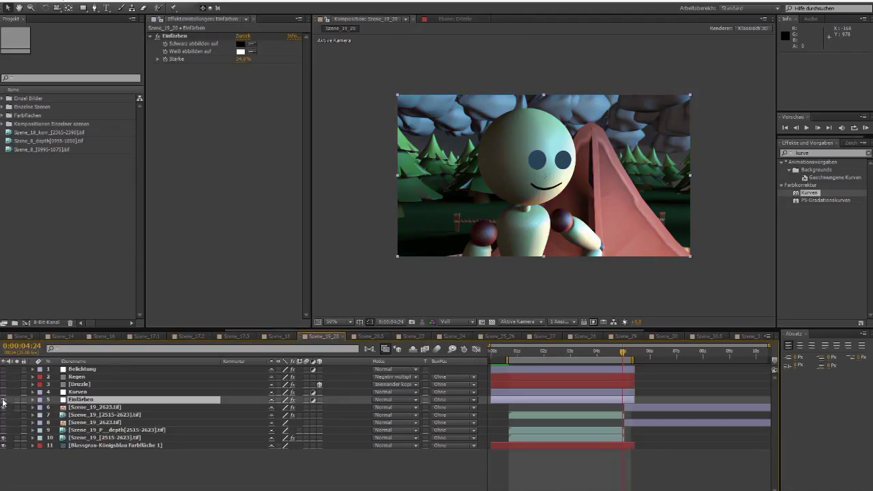
left_click(2, 393)
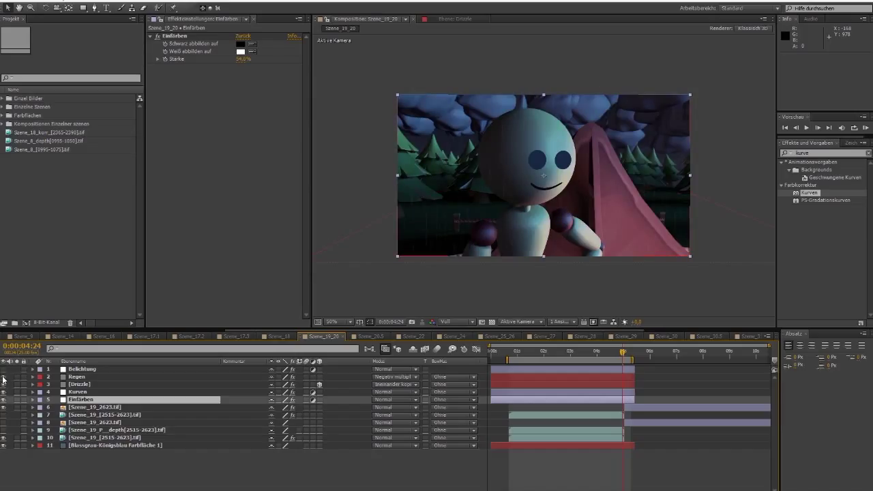
left_click(3, 369)
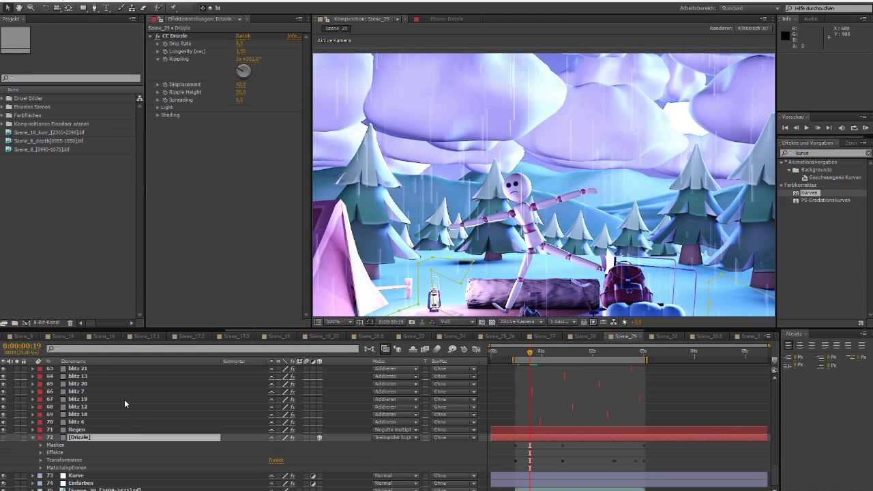
Step: Step blitz 19 to the lightning frame, RAM-preview Szene_29, then scrub the source clip
left_click(124, 400)
scroll(124, 401, "up", 5)
scroll(124, 399, "up", 5)
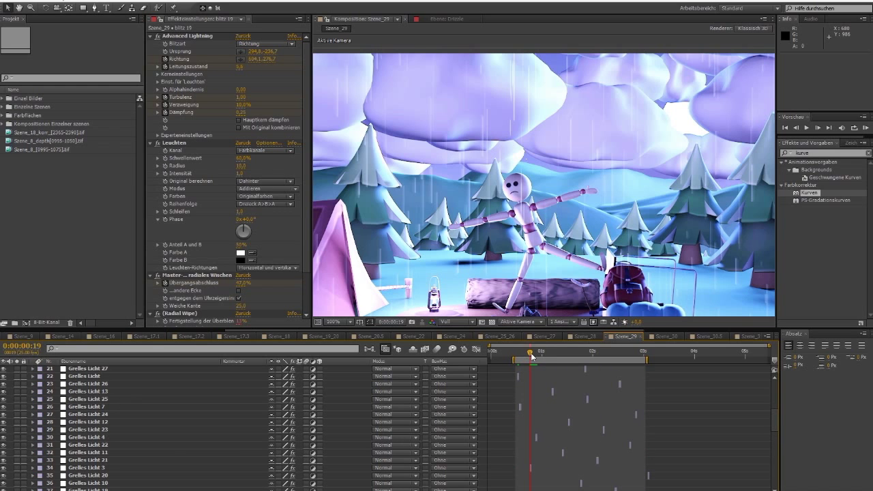
left_click_drag(532, 354, 538, 354)
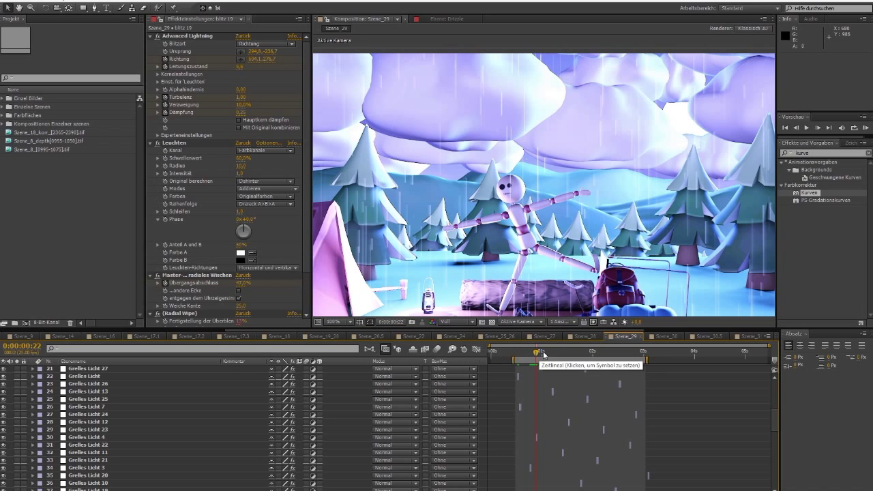
left_click(865, 129)
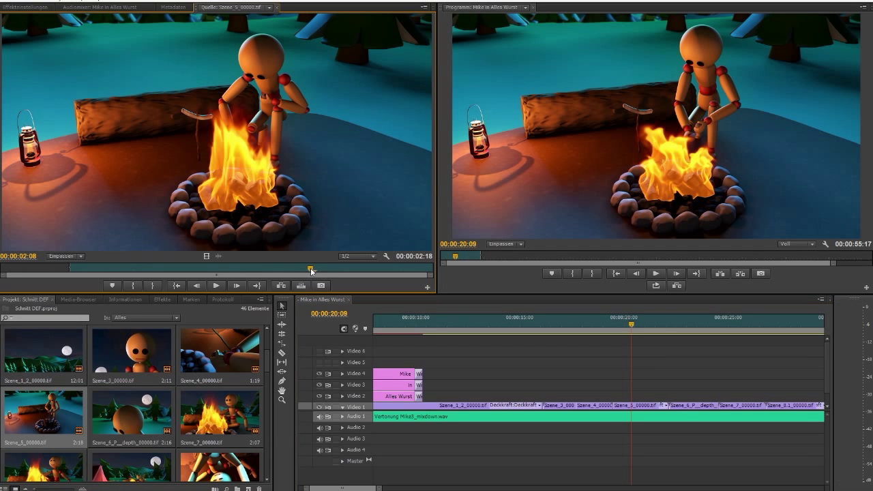
mouse_move(312, 269)
left_mouse_down()
mouse_move(367, 275)
mouse_move(300, 270)
left_mouse_up()
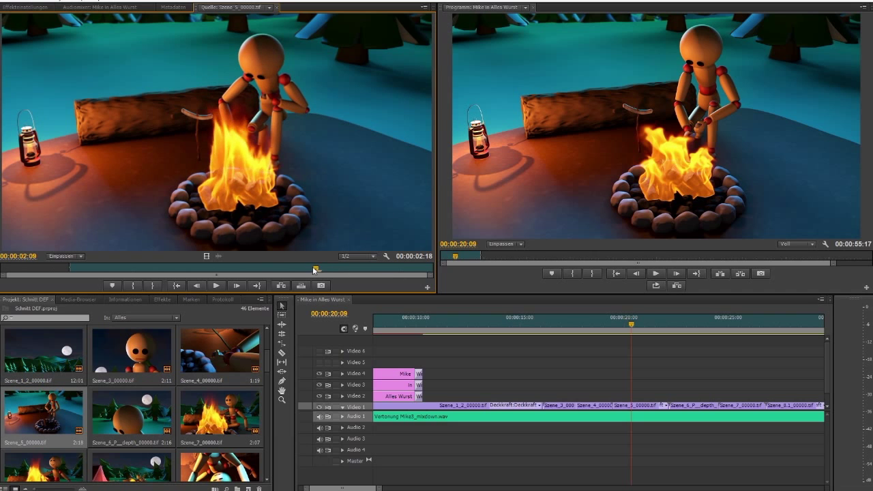
Step: Move the Timeline playhead from 00:00:20:09 to about 00:00:23:00, the next scene
mouse_move(632, 326)
left_mouse_down()
mouse_move(689, 332)
mouse_move(669, 328)
left_mouse_up()
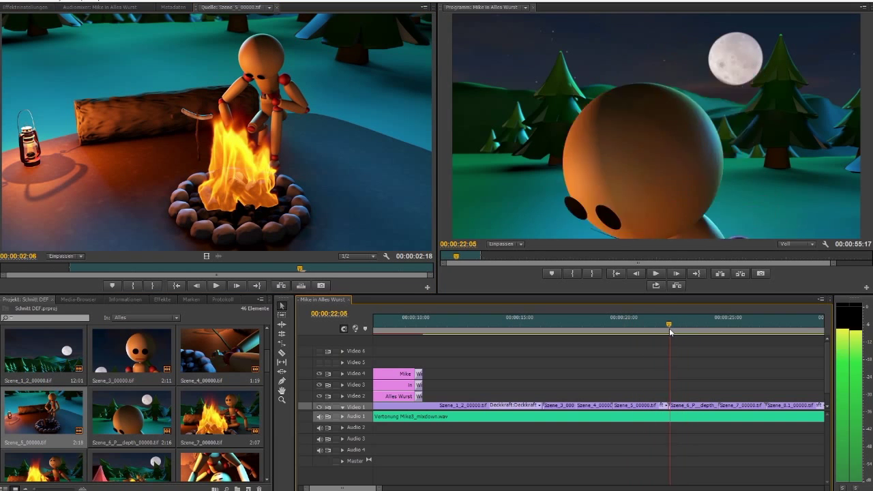